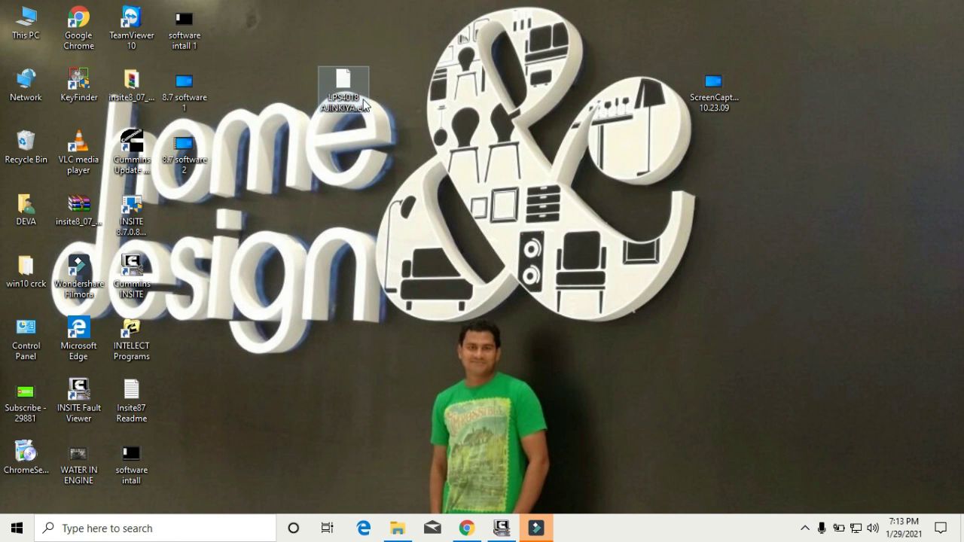
Switch to INSITE and open the work orders, ECM images and ECM templates view, leaving the service site location blank.
{"action": "left_click", "coordinate": [501, 529]}
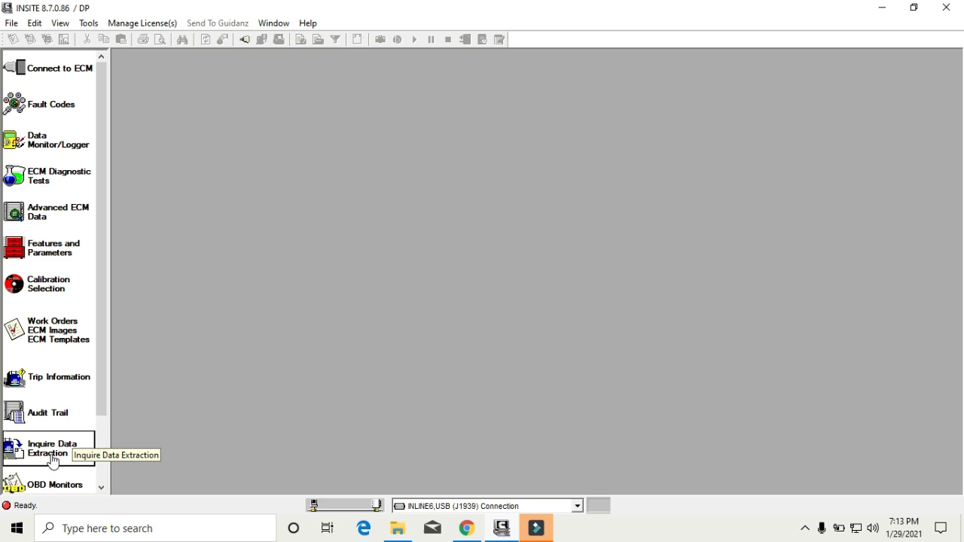
{"action": "left_click", "coordinate": [60, 330]}
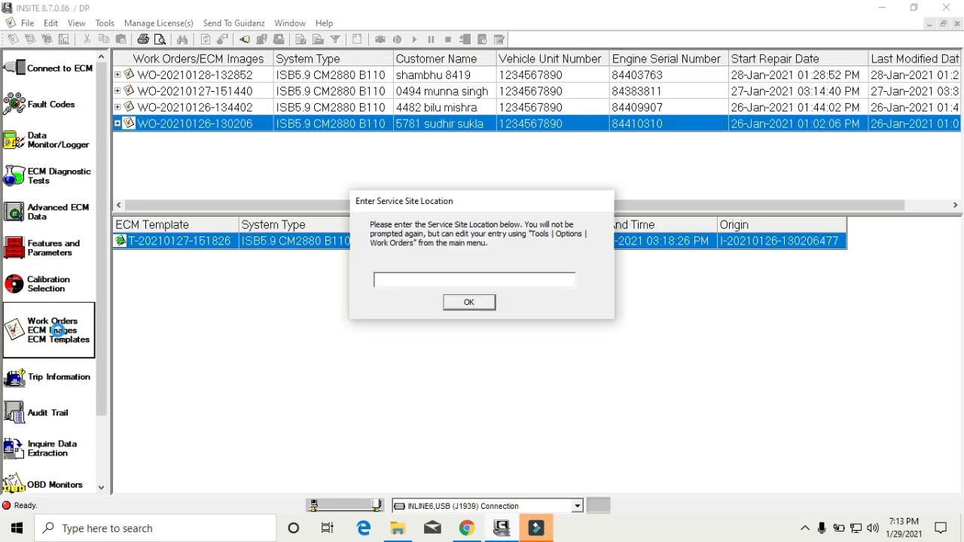
{"action": "left_click", "coordinate": [463, 305]}
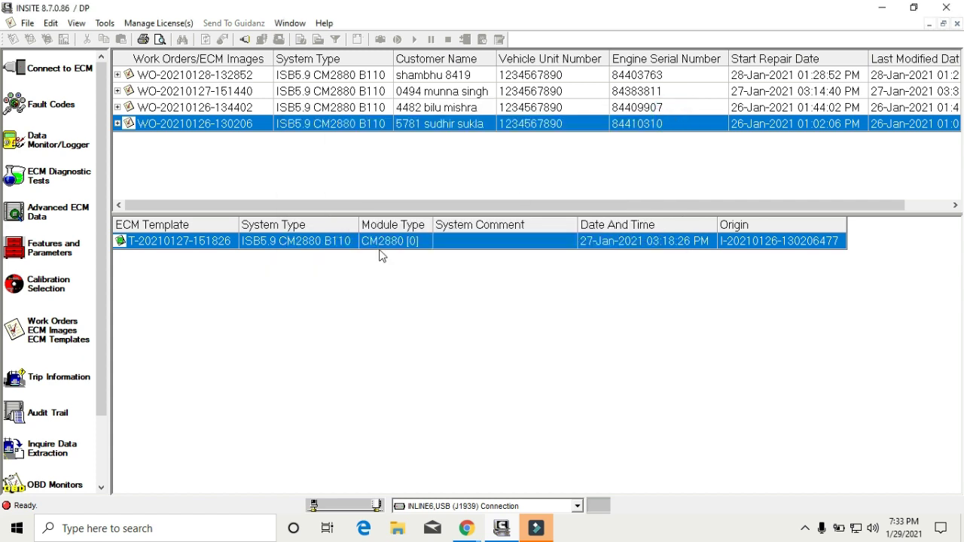
Import the LPS4018 ETF template file from the desktop into the ECM templates list.
{"action": "right_click", "coordinate": [333, 295]}
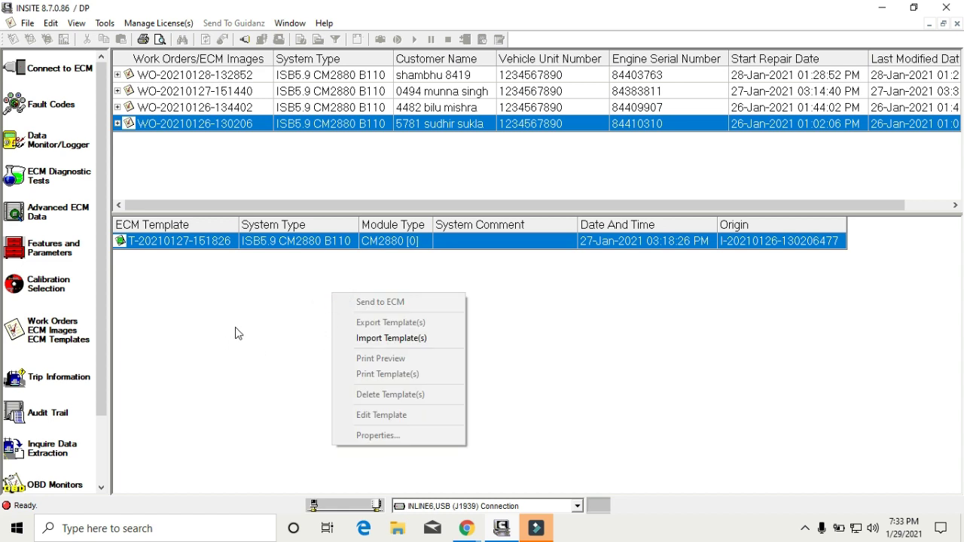
{"action": "left_click", "coordinate": [419, 338]}
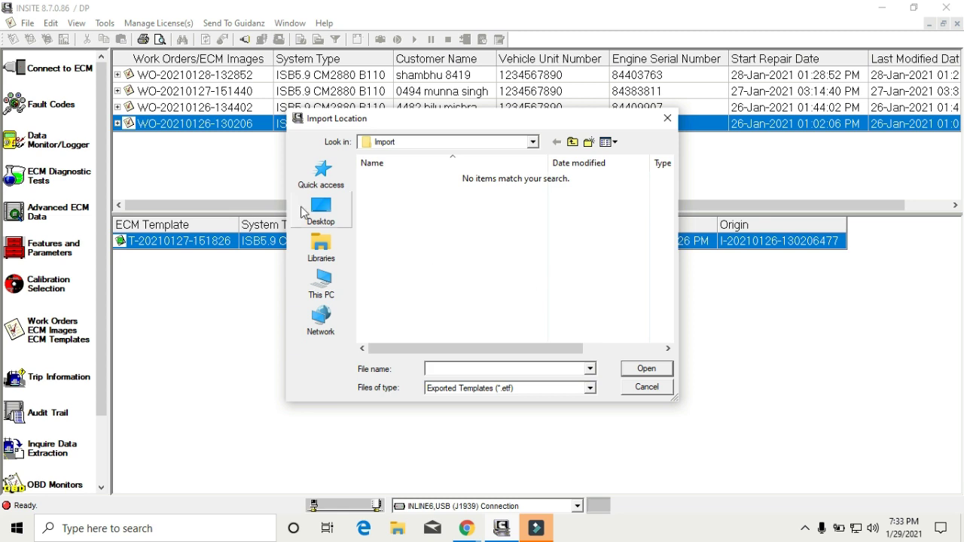
{"action": "left_click", "coordinate": [334, 226]}
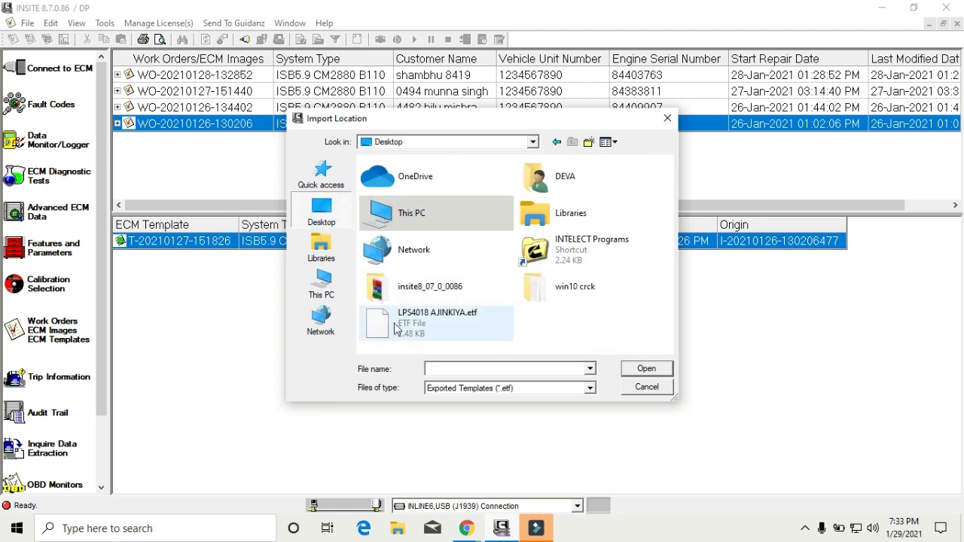
{"action": "left_click", "coordinate": [453, 326]}
{"action": "left_click", "coordinate": [651, 368]}
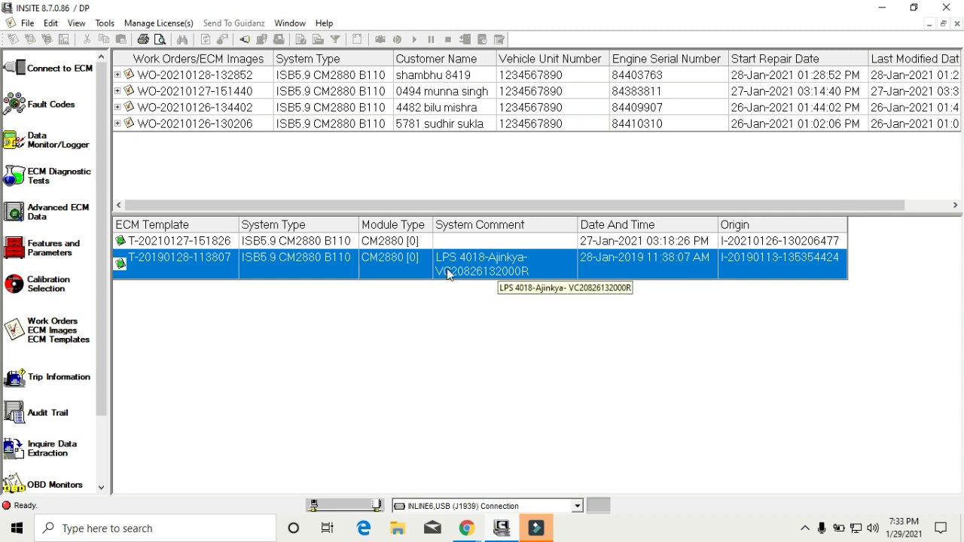
{"action": "double_click", "coordinate": [151, 262]}
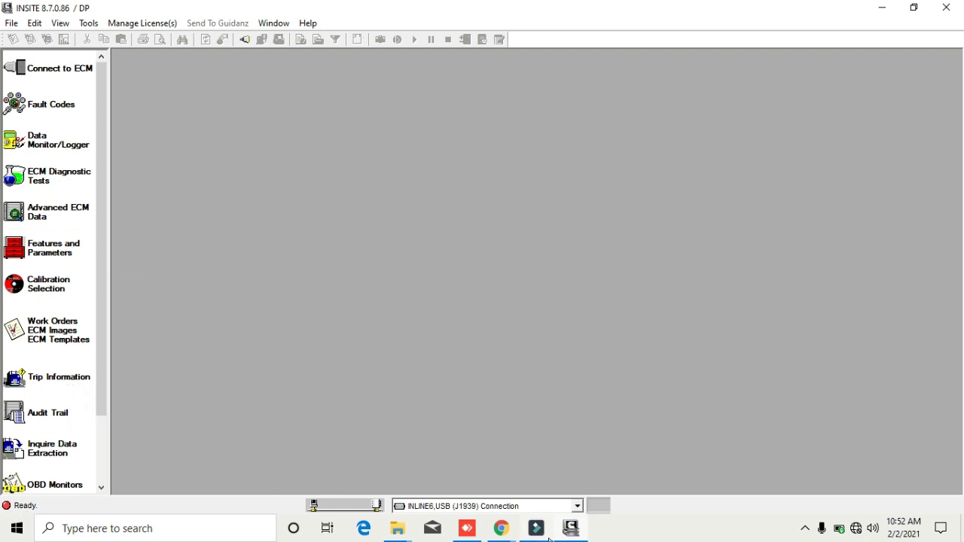
Connect to the ECM through the INLINE6,USB (J1939) Connection and dismiss the work order selection without creating or activating one.
{"action": "left_click", "coordinate": [578, 507]}
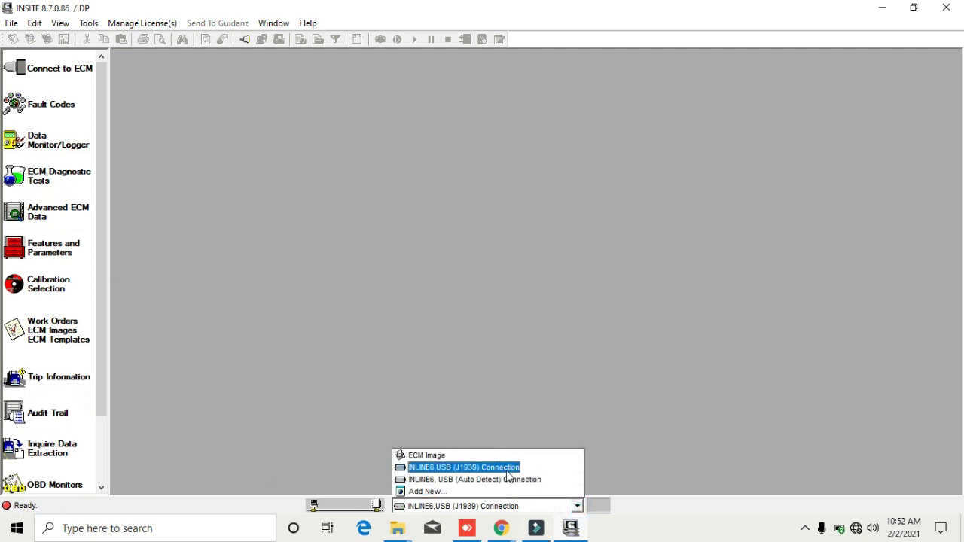
{"action": "left_click", "coordinate": [506, 467]}
{"action": "left_click", "coordinate": [395, 390]}
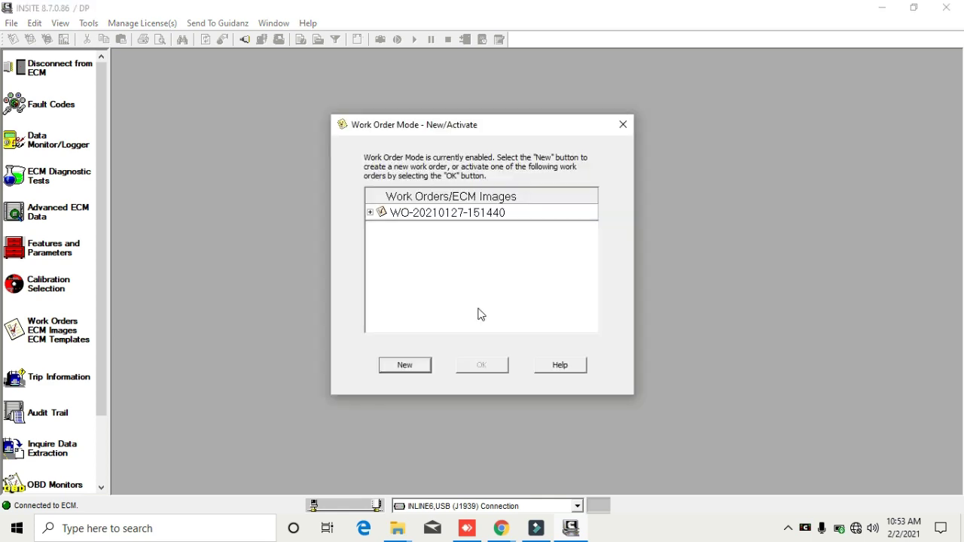
{"action": "left_click", "coordinate": [623, 125]}
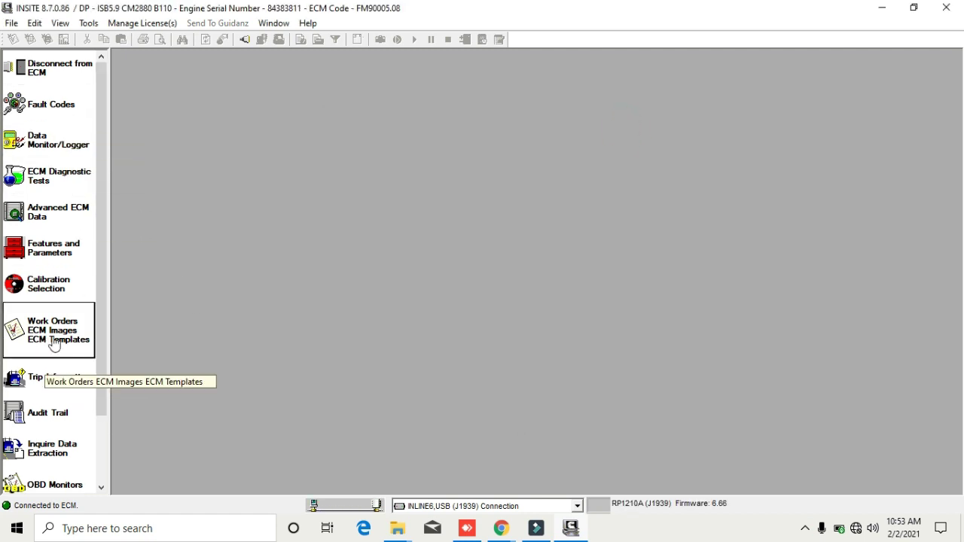
Check the ECM's fault codes in an enlarged pane and close the pane.
{"action": "left_click", "coordinate": [59, 108]}
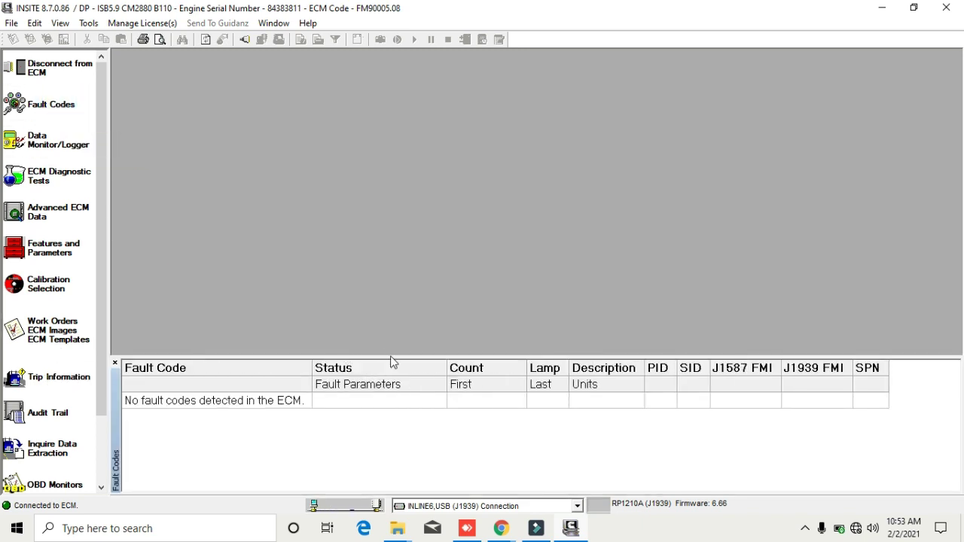
{"action": "left_click_drag", "start_coordinate": [390, 358], "coordinate": [402, 197]}
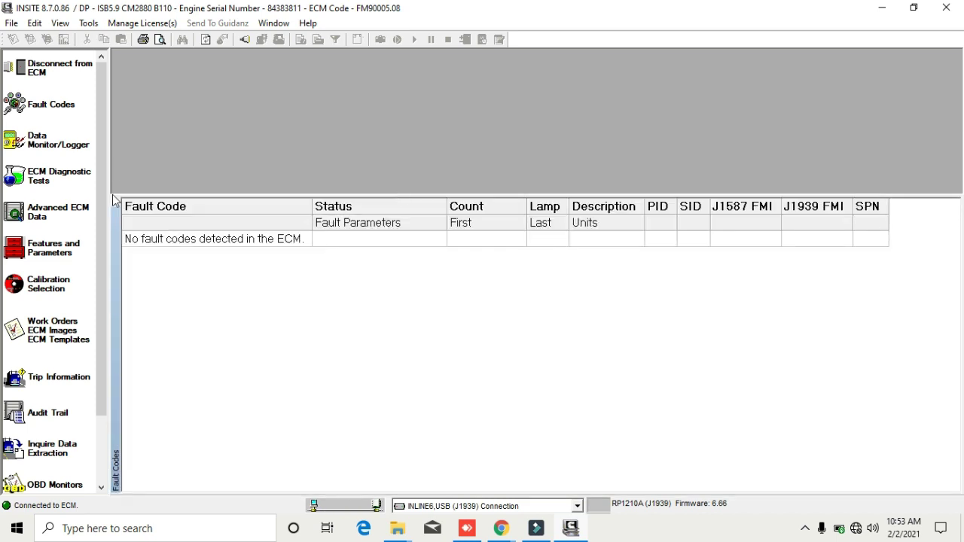
{"action": "left_click", "coordinate": [115, 201]}
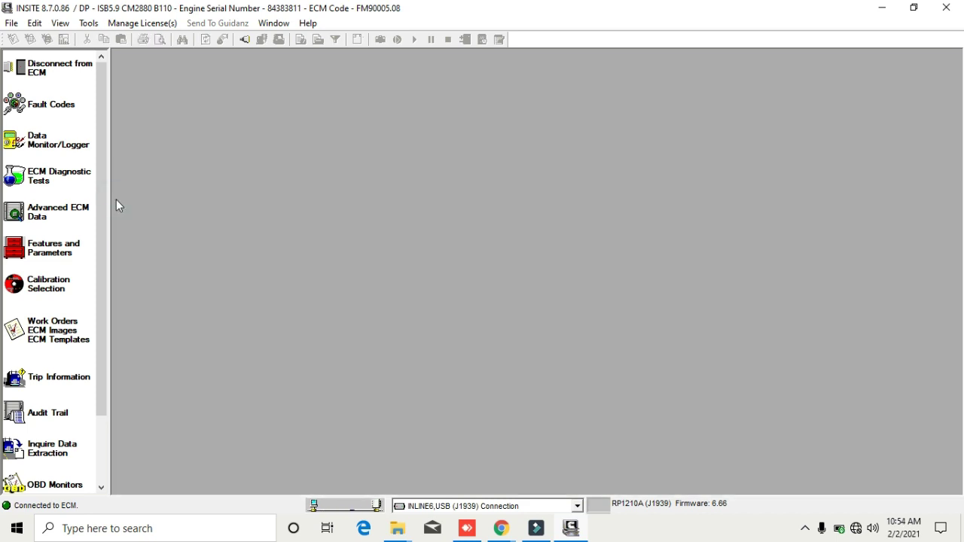
{"action": "left_click", "coordinate": [292, 282]}
{"action": "left_click", "coordinate": [47, 324]}
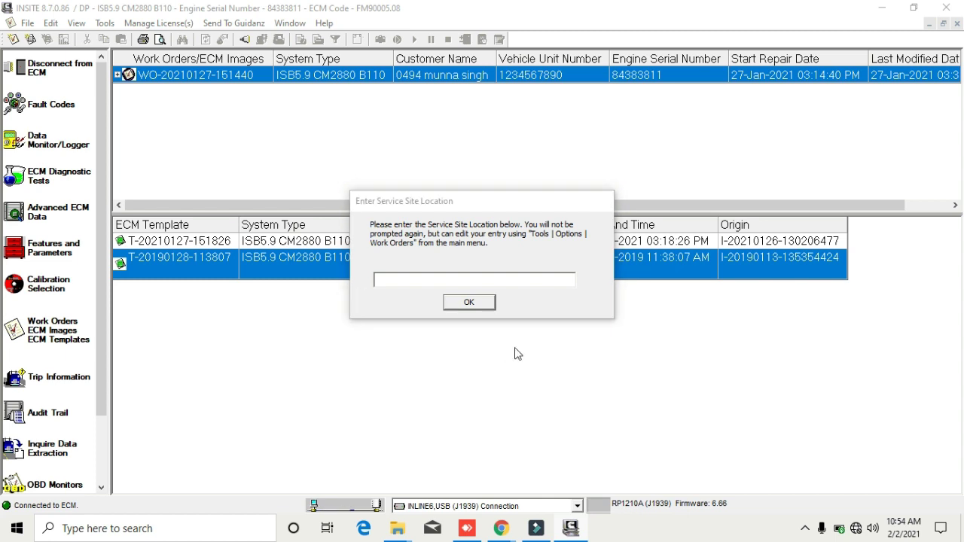
{"action": "left_click", "coordinate": [469, 302]}
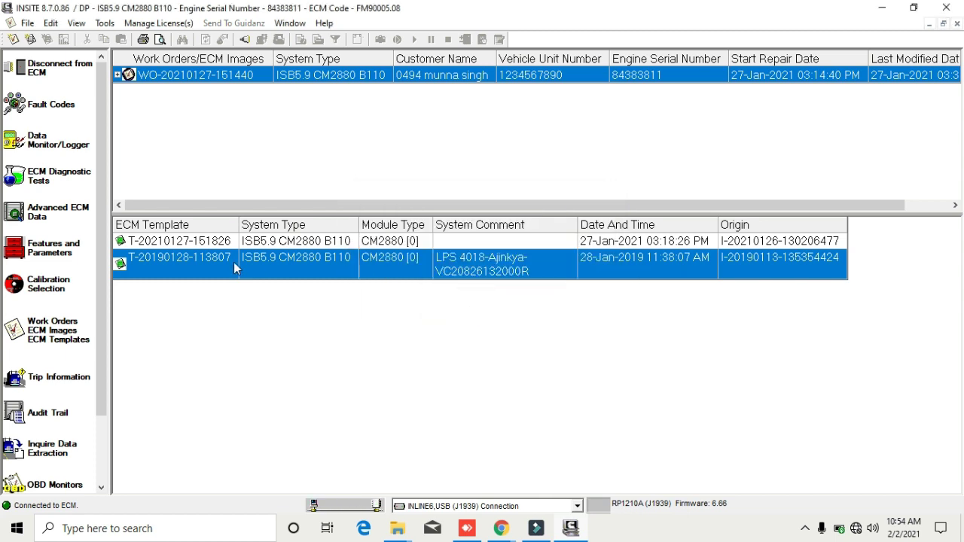
{"action": "right_click", "coordinate": [351, 260]}
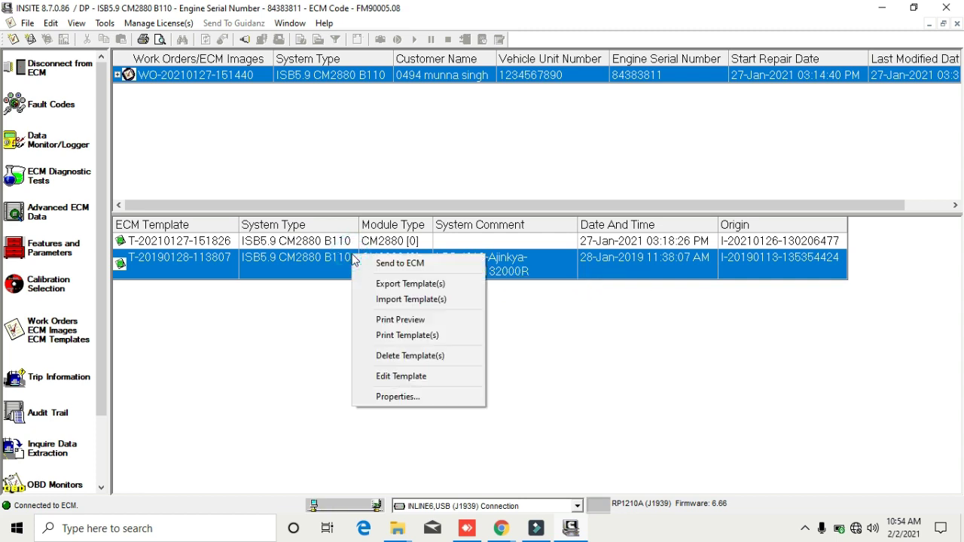
{"action": "left_click", "coordinate": [403, 267]}
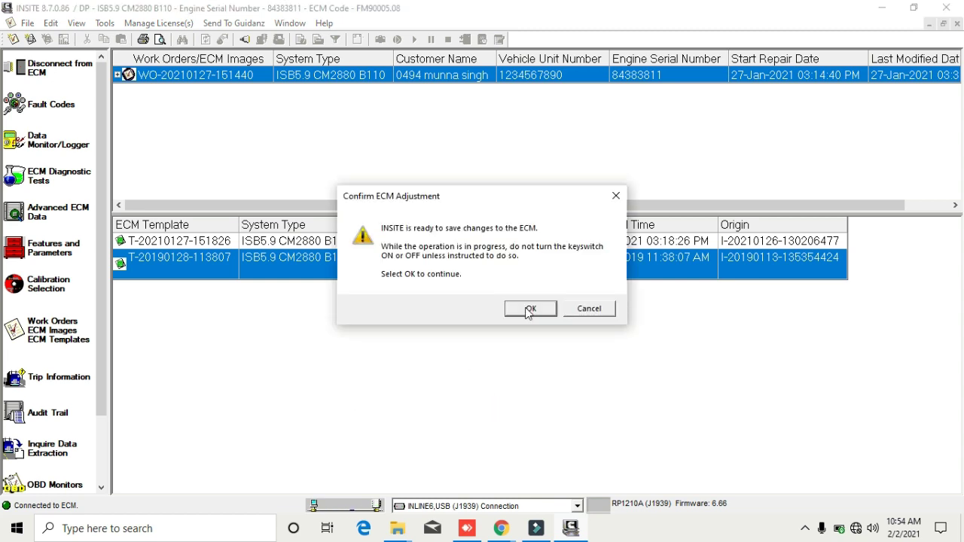
{"action": "left_click", "coordinate": [529, 309]}
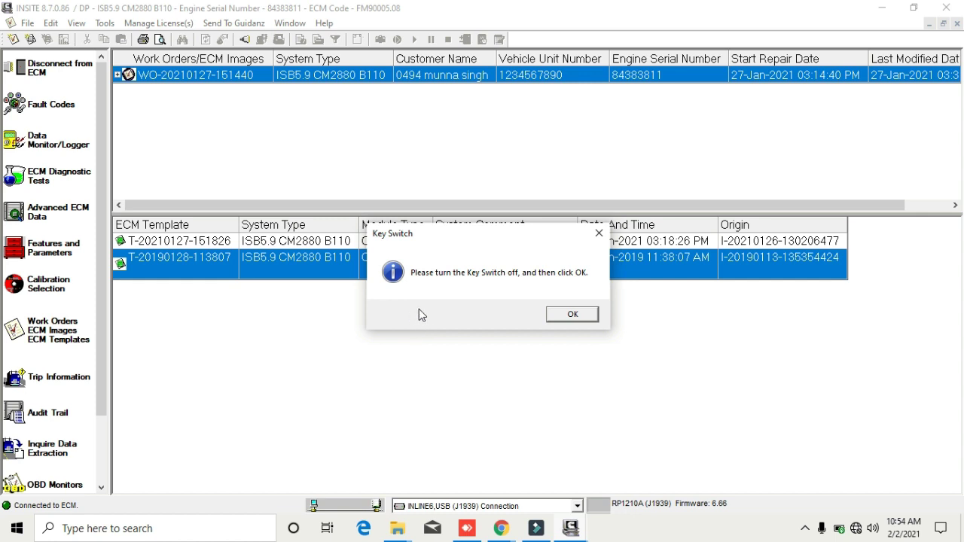
{"action": "left_click", "coordinate": [573, 314]}
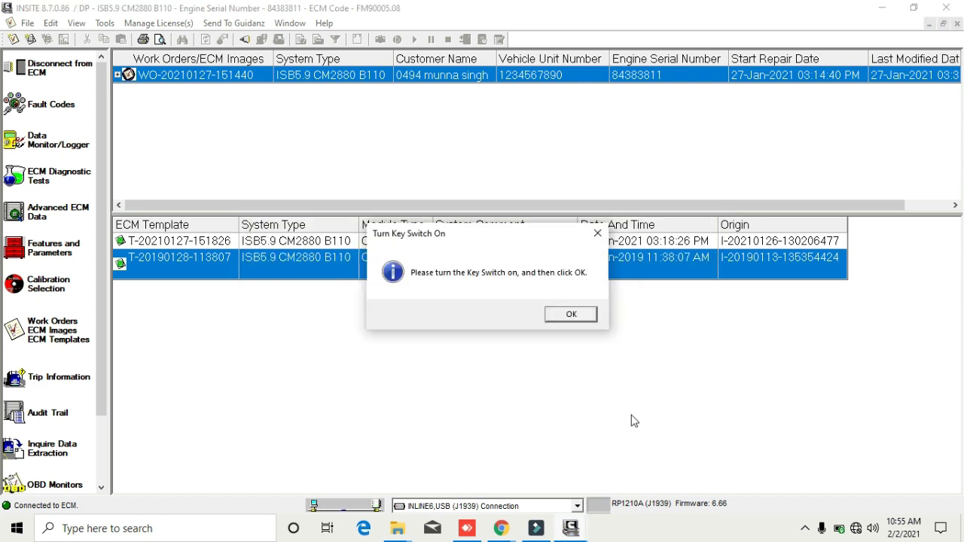
{"action": "left_click", "coordinate": [572, 317]}
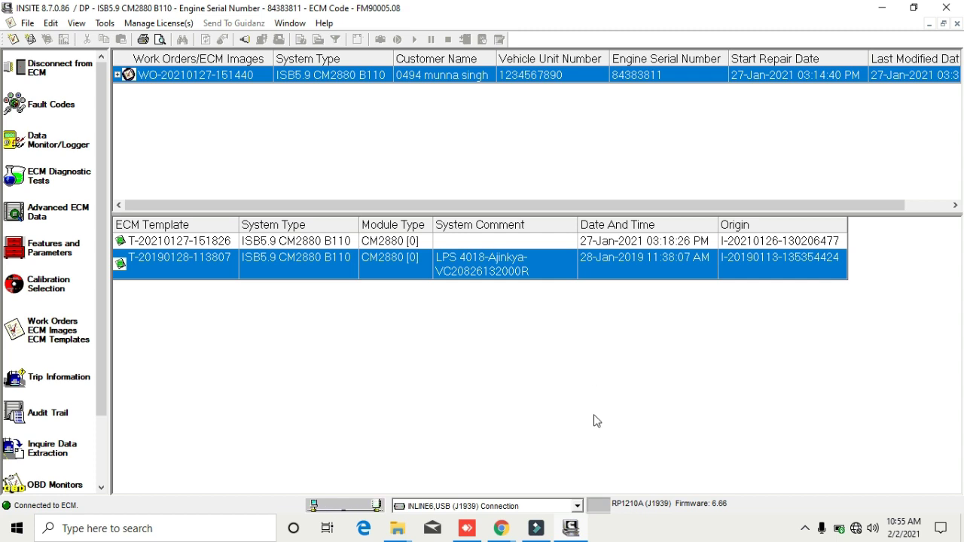
Check the ECM's fault codes again and show Features and Parameters in an enlarged pane above them.
{"action": "left_click", "coordinate": [57, 109]}
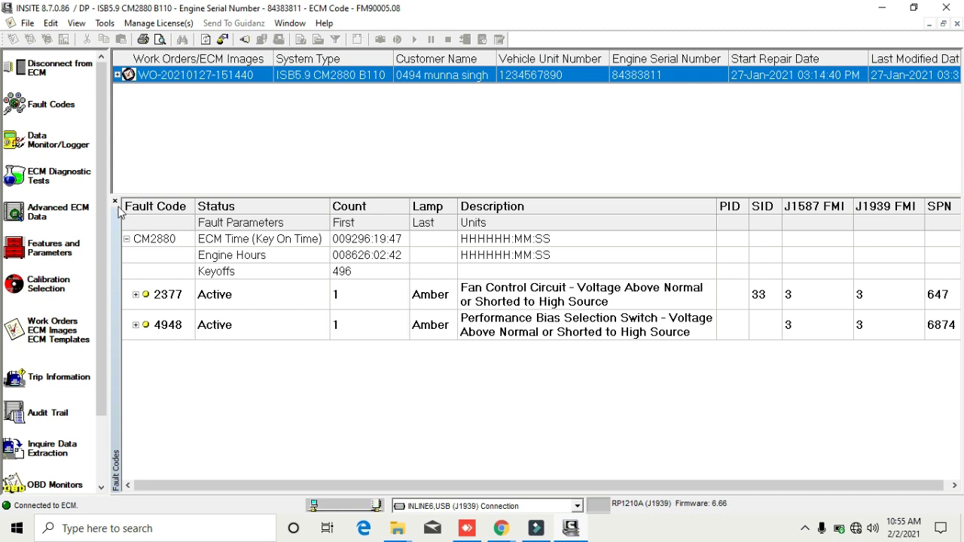
{"action": "left_click", "coordinate": [41, 256]}
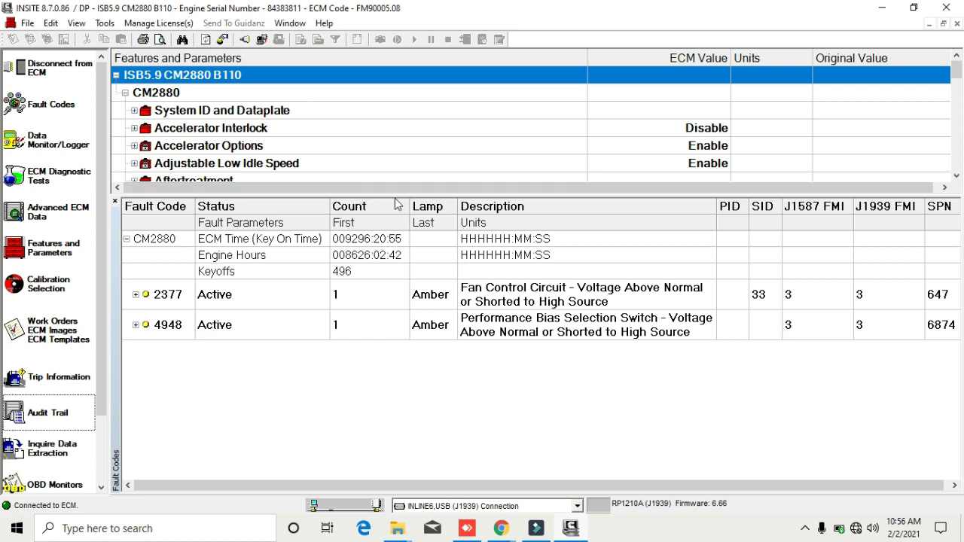
{"action": "left_click_drag", "start_coordinate": [396, 195], "coordinate": [395, 397]}
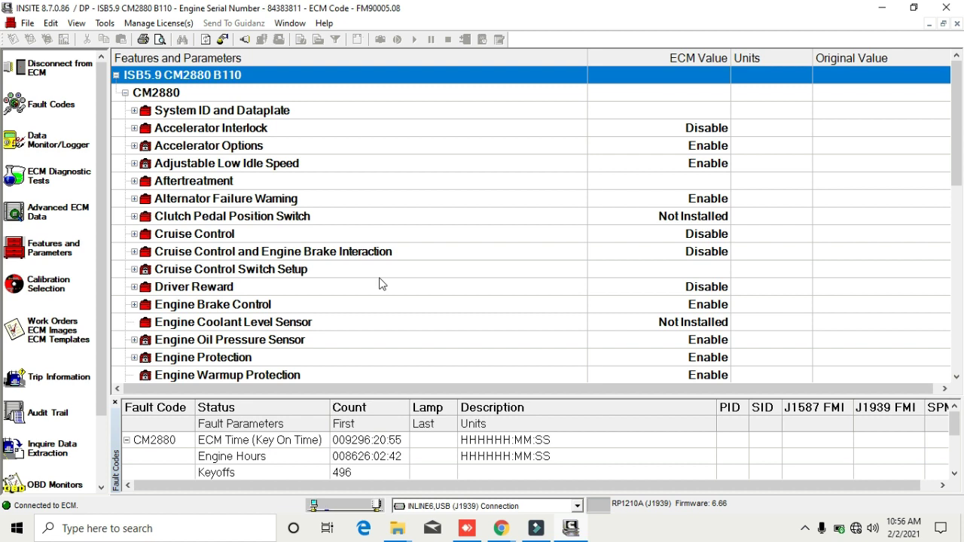
Set the Fan Control feature to Disable.
{"action": "left_click", "coordinate": [957, 377]}
{"action": "left_click", "coordinate": [957, 377]}
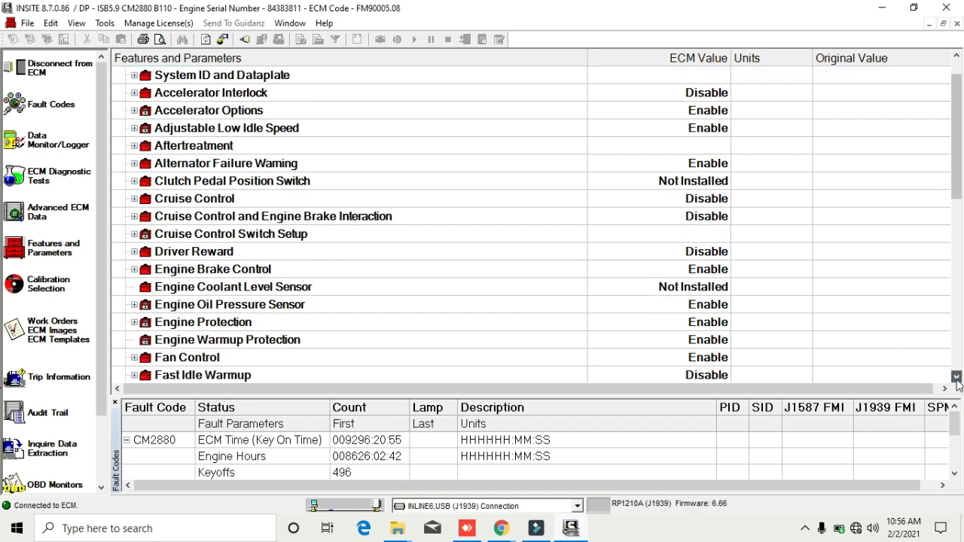
{"action": "left_click", "coordinate": [957, 377]}
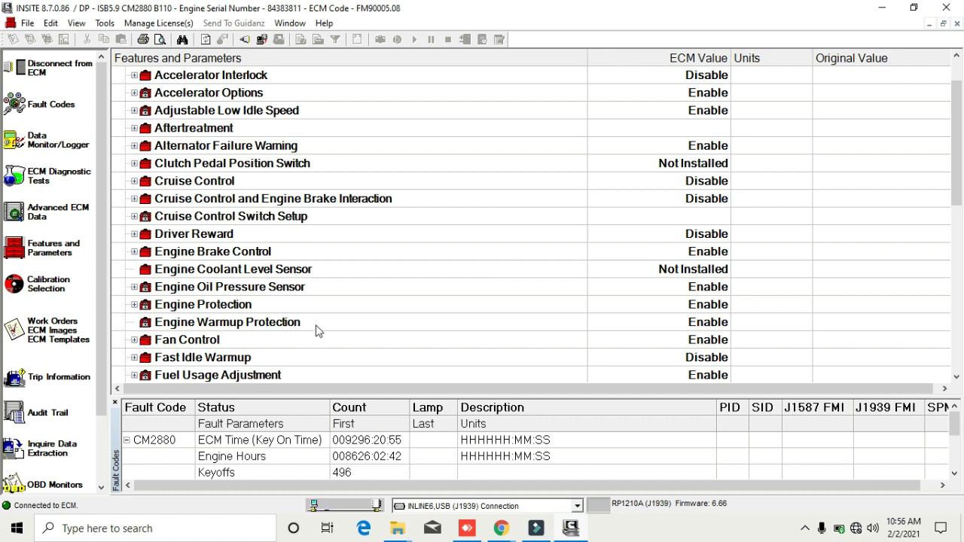
{"action": "left_click", "coordinate": [729, 343]}
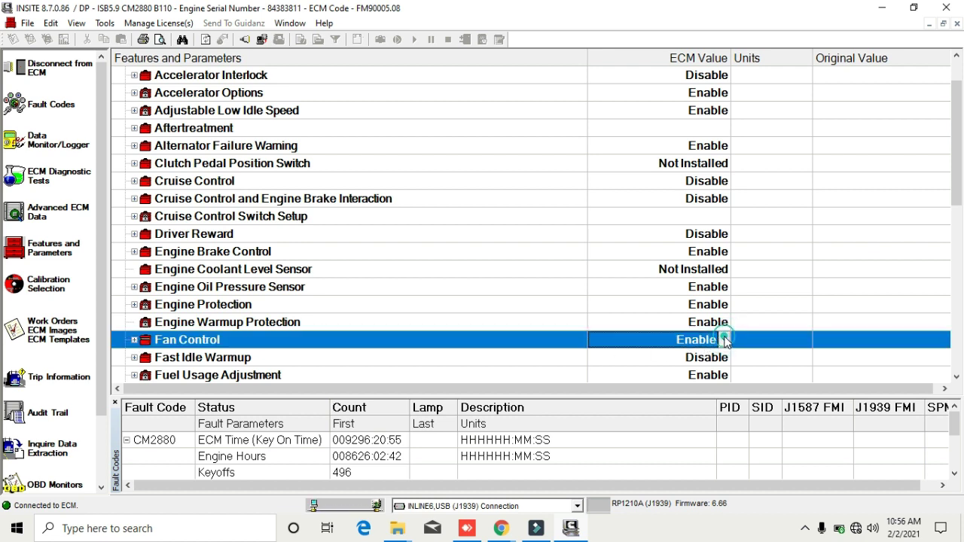
{"action": "left_click", "coordinate": [723, 341]}
{"action": "left_click", "coordinate": [625, 359]}
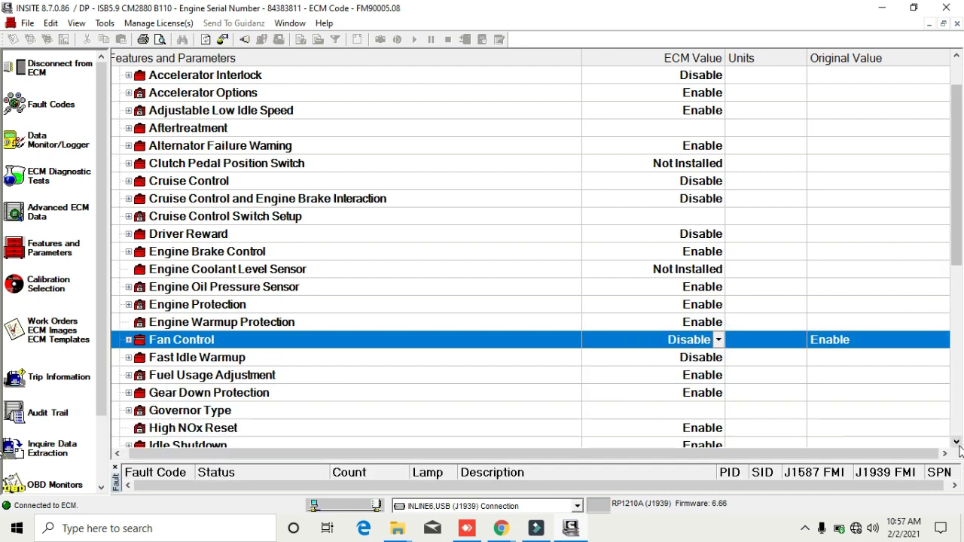
Set the User Adjustable Fuel Economy feature to Disable.
{"action": "left_click_drag", "start_coordinate": [957, 445], "coordinate": [956, 445]}
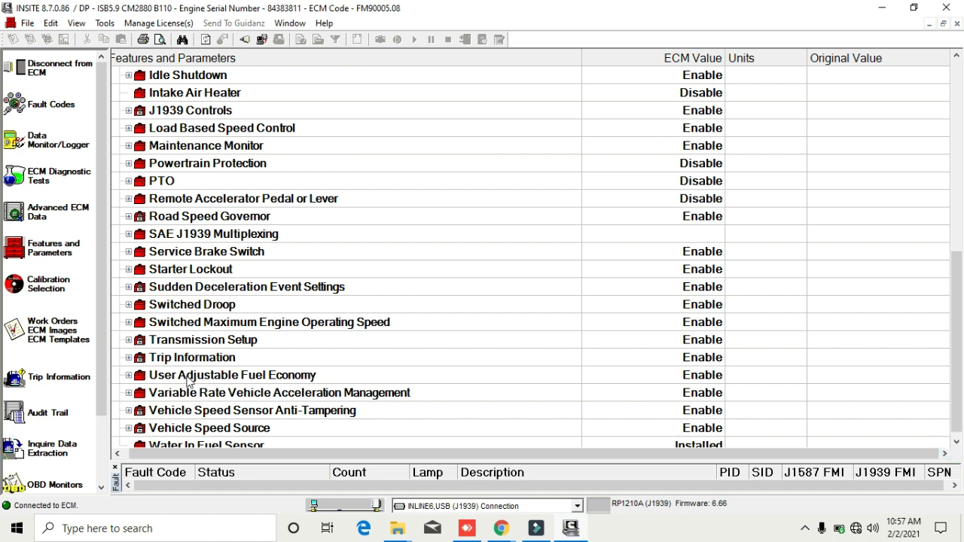
{"action": "left_click", "coordinate": [720, 377]}
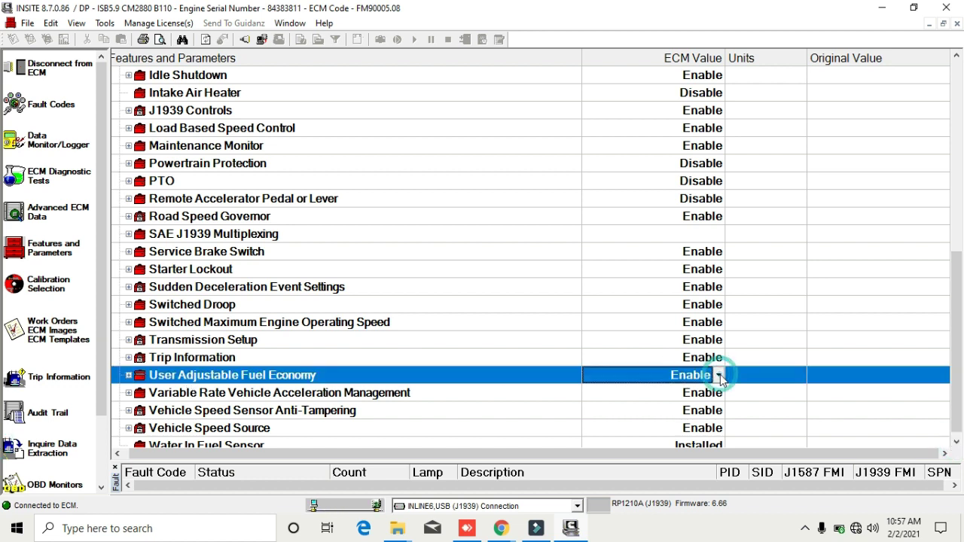
{"action": "left_click", "coordinate": [720, 377]}
{"action": "left_click", "coordinate": [606, 395]}
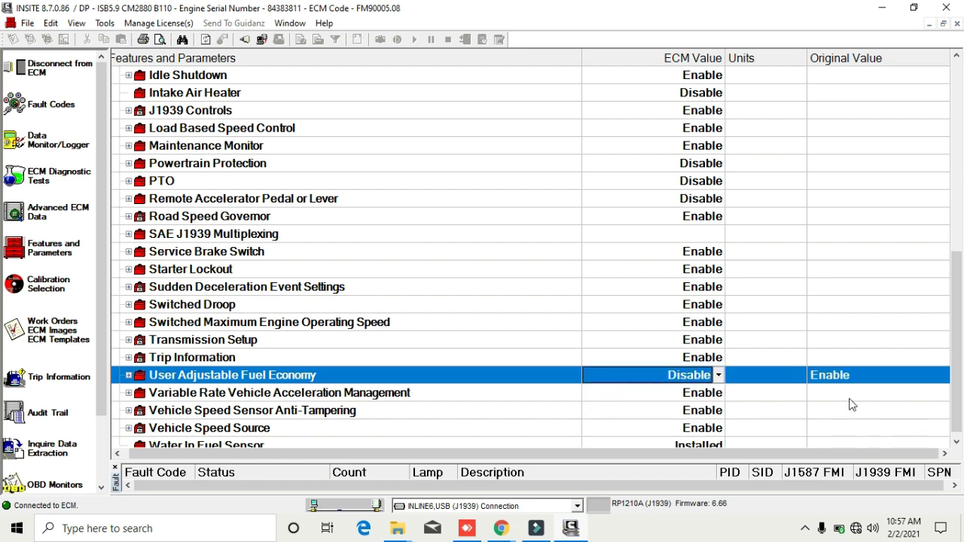
{"action": "left_click", "coordinate": [759, 382]}
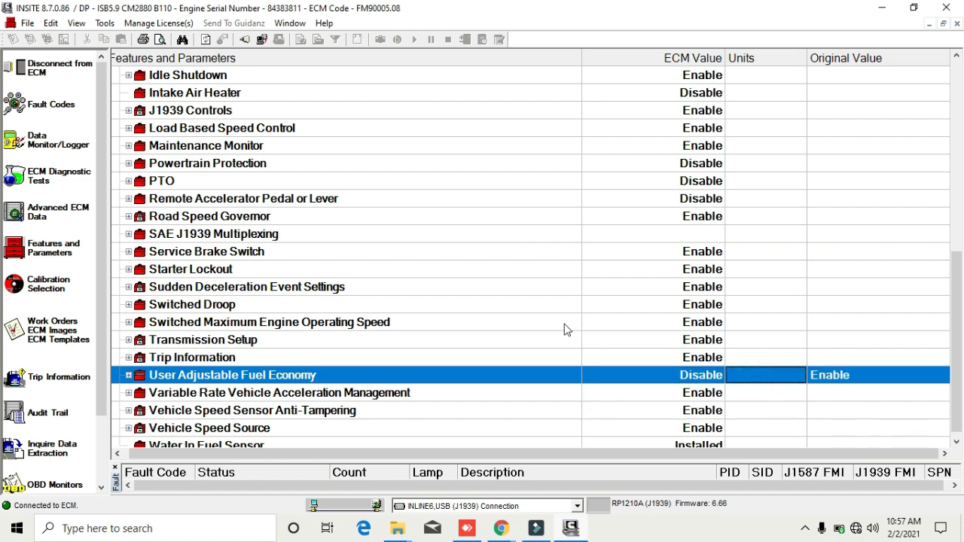
Send the changed Features and Parameters settings to the ECM, accepting the adjustment and acknowledging the key switch off and on requests.
{"action": "left_click", "coordinate": [765, 270]}
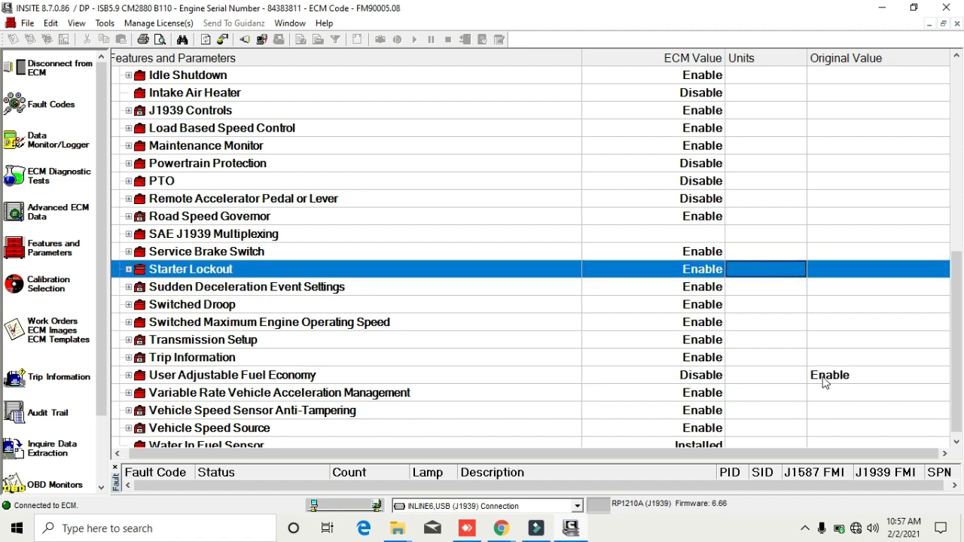
{"action": "right_click", "coordinate": [825, 383]}
{"action": "mouse_move", "coordinate": [862, 394]}
{"action": "left_click", "coordinate": [783, 374]}
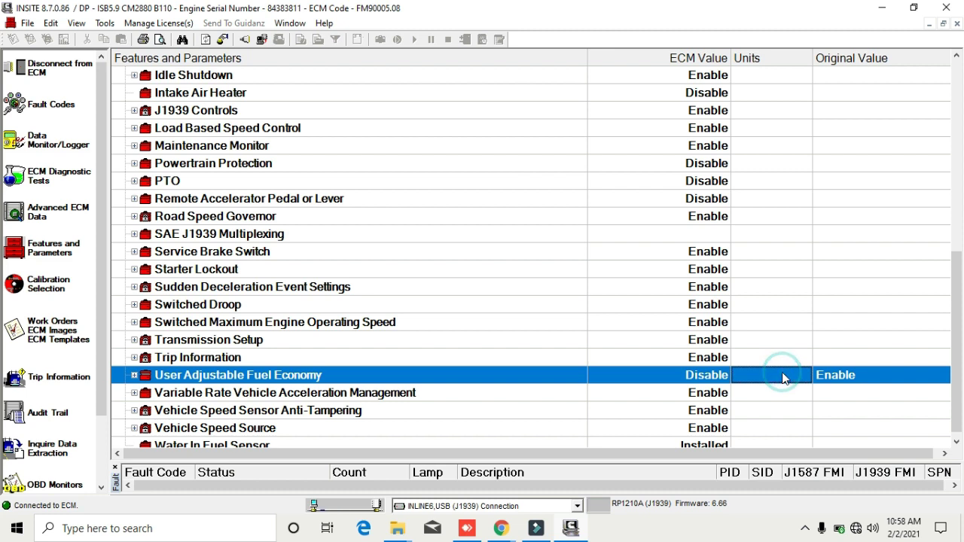
{"action": "right_click", "coordinate": [795, 380]}
{"action": "mouse_move", "coordinate": [833, 395]}
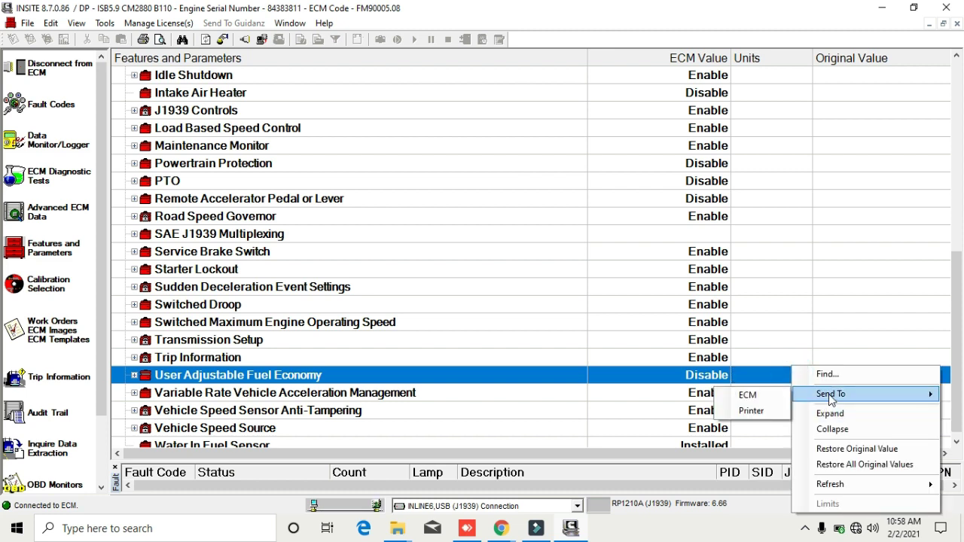
{"action": "left_click", "coordinate": [749, 396]}
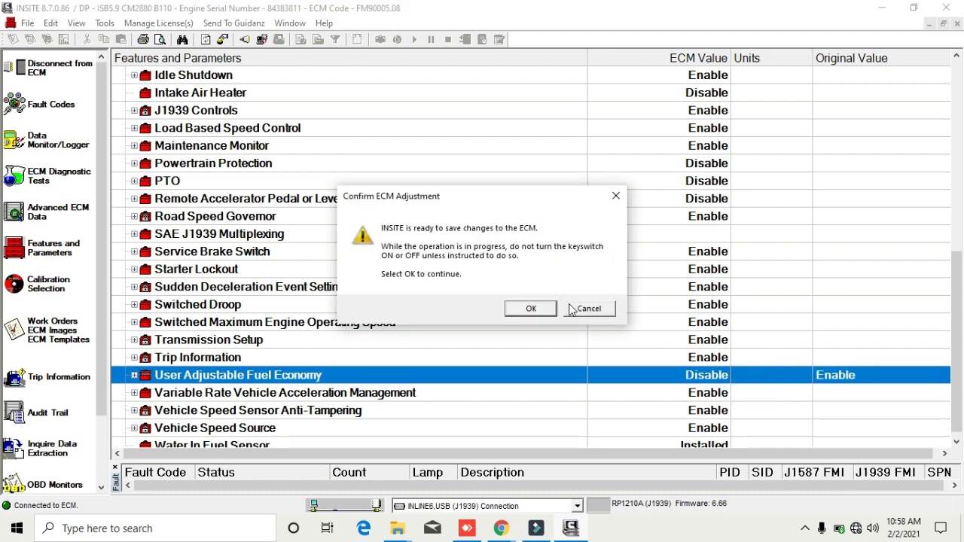
{"action": "left_click", "coordinate": [531, 309]}
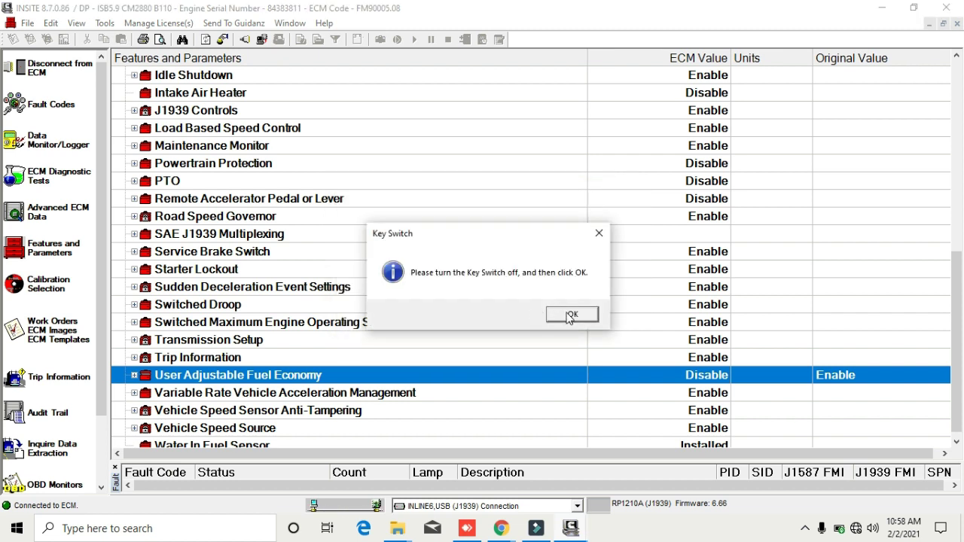
{"action": "left_click", "coordinate": [568, 319]}
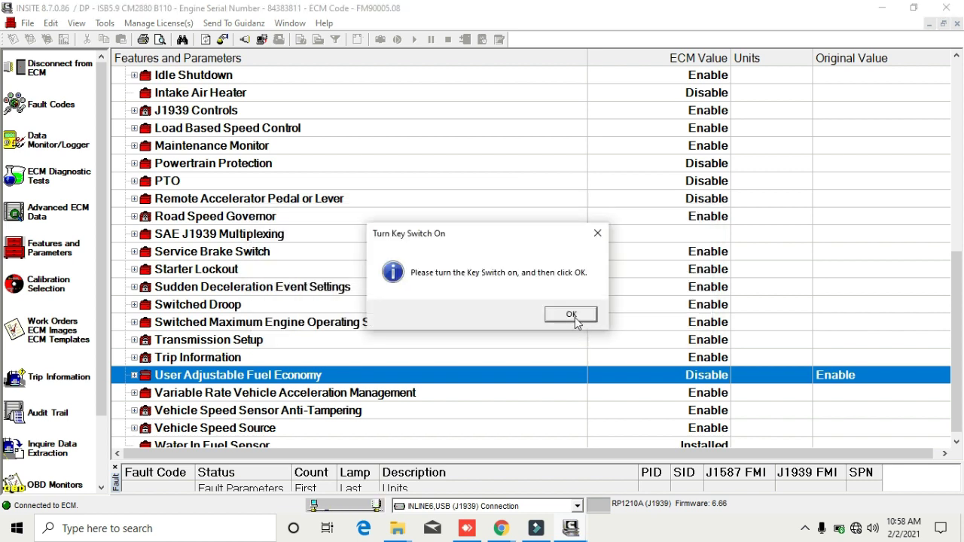
{"action": "left_click", "coordinate": [571, 315]}
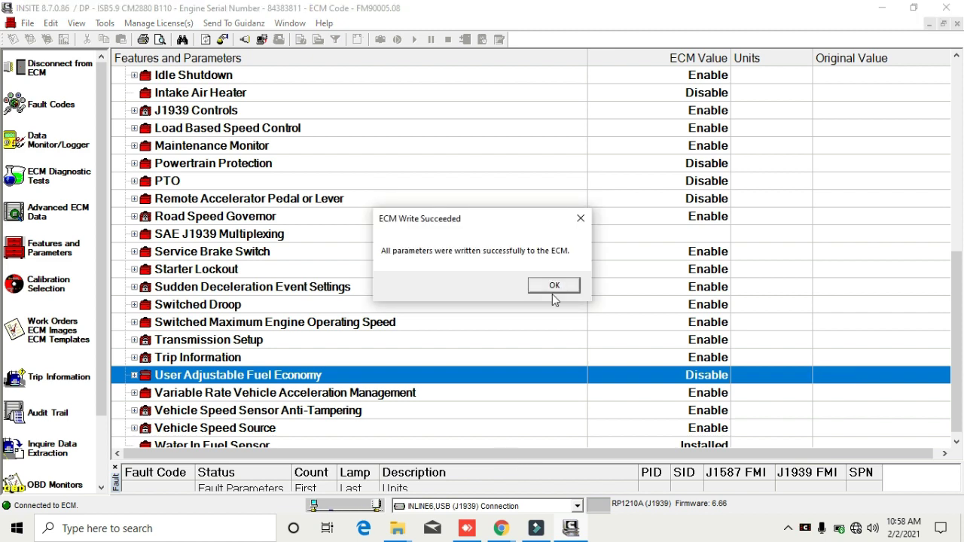
{"action": "left_click", "coordinate": [554, 286]}
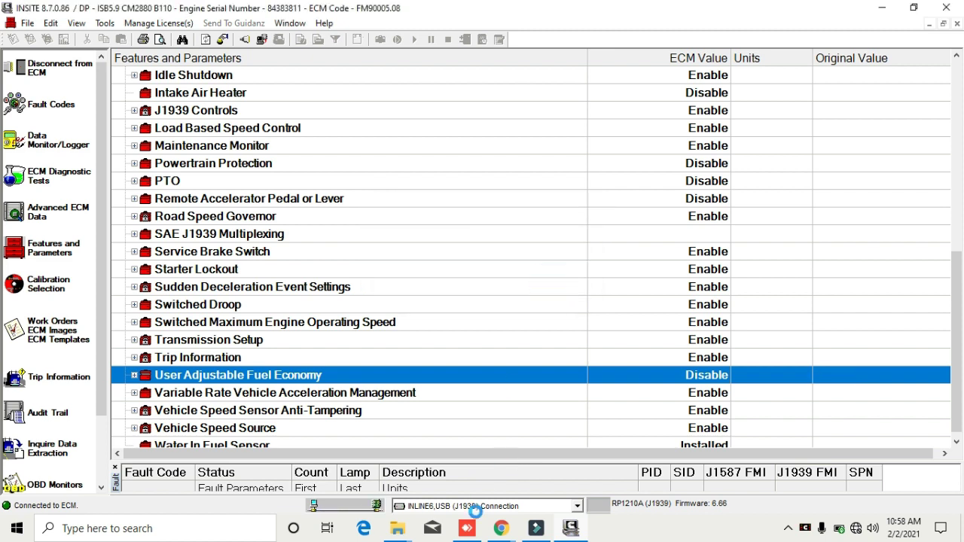
Enlarge the fault code list to review it, and close the fault codes, Features and Parameters and work order views.
{"action": "left_click_drag", "start_coordinate": [522, 460], "coordinate": [513, 254]}
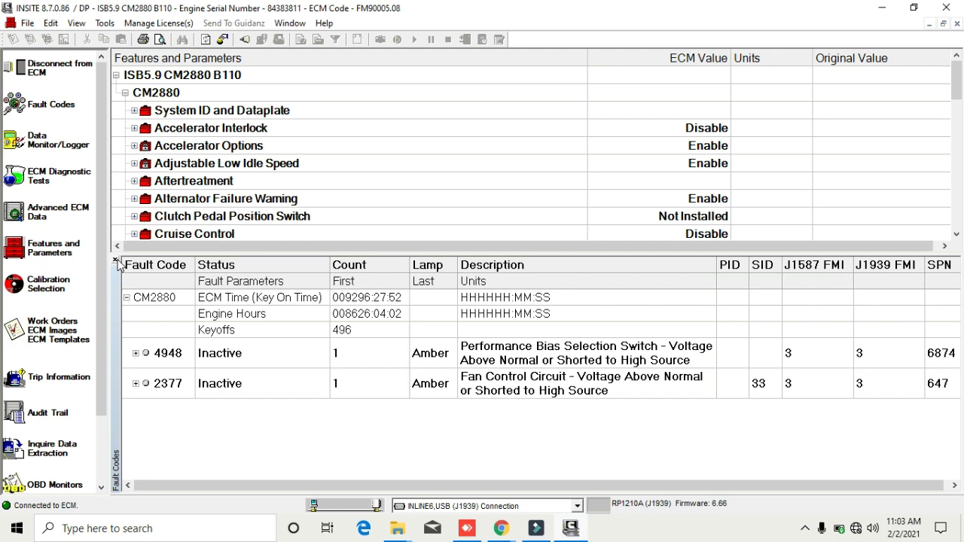
{"action": "left_click", "coordinate": [117, 261]}
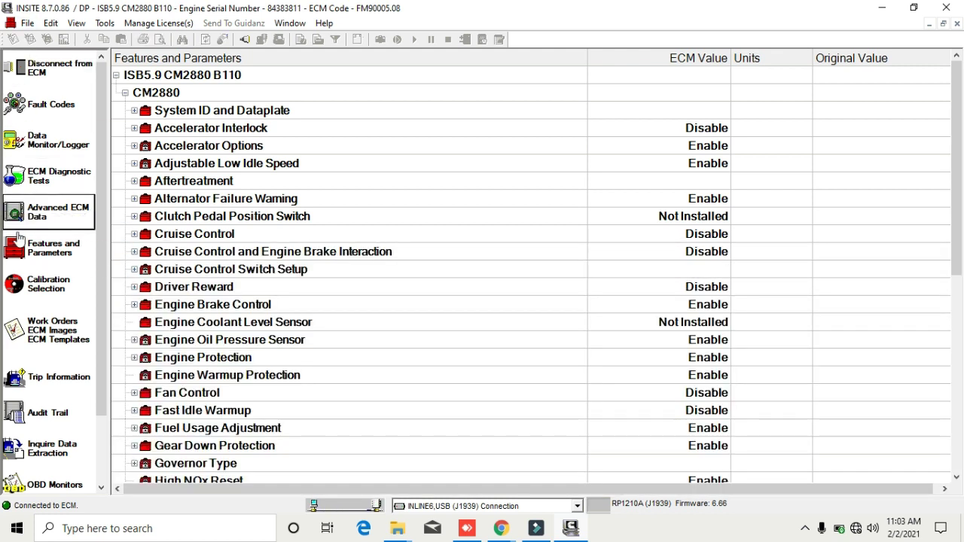
{"action": "left_click", "coordinate": [37, 252]}
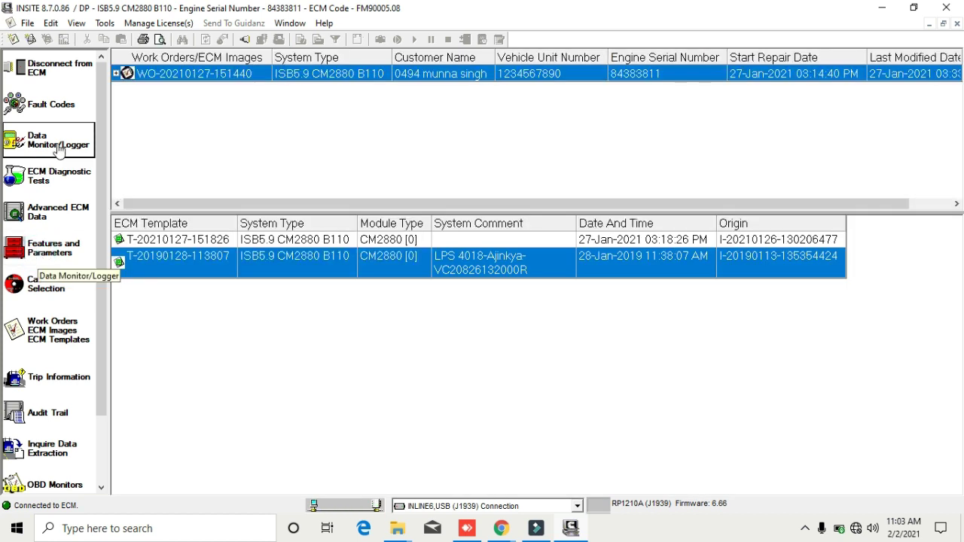
{"action": "left_click", "coordinate": [52, 331]}
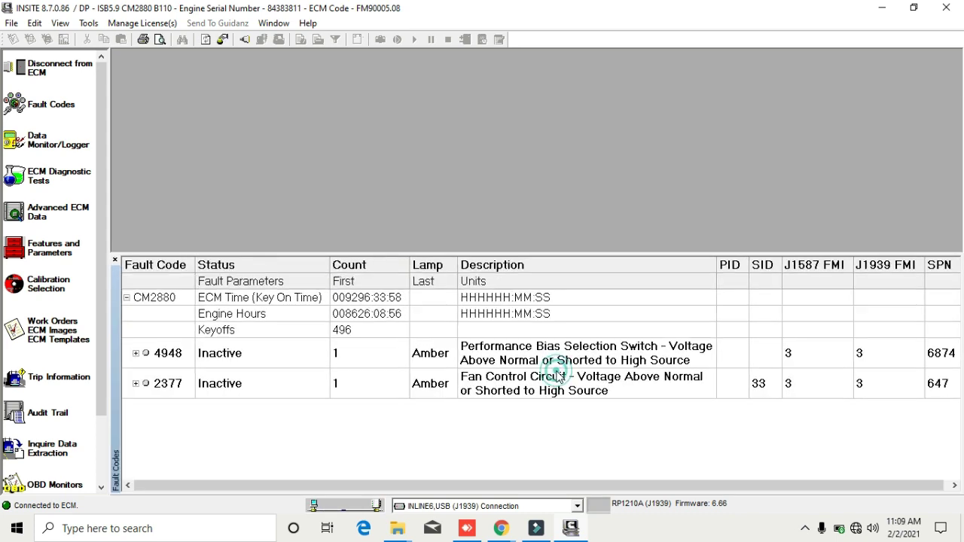
Reset all faults with the All option, confirming the reset and acknowledging the key switch off and on requests.
{"action": "right_click", "coordinate": [559, 373]}
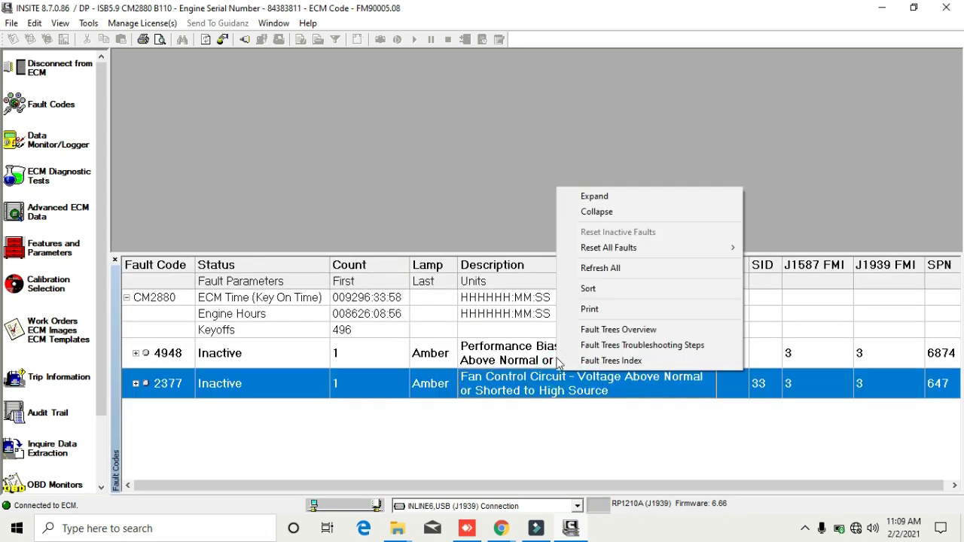
{"action": "mouse_move", "coordinate": [595, 252]}
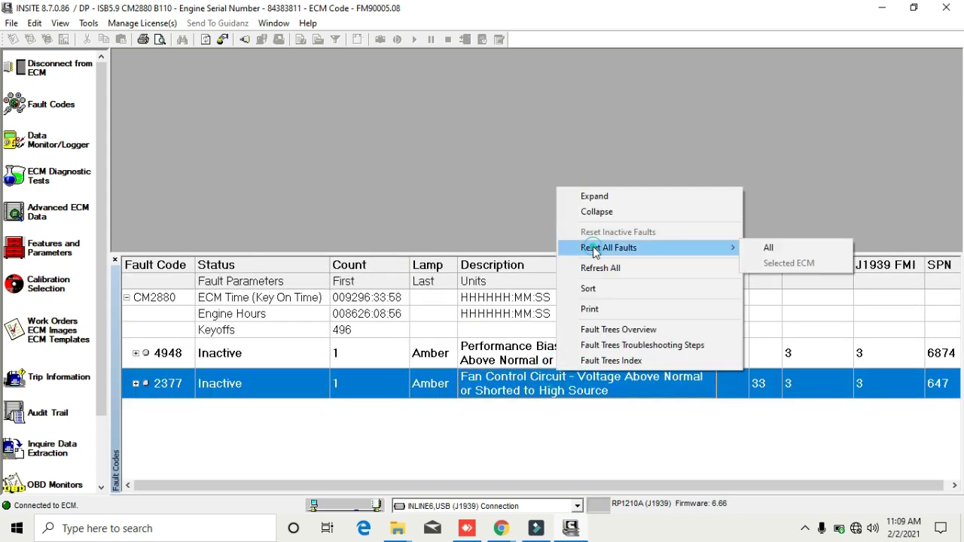
{"action": "left_click", "coordinate": [767, 251]}
{"action": "left_click", "coordinate": [497, 293]}
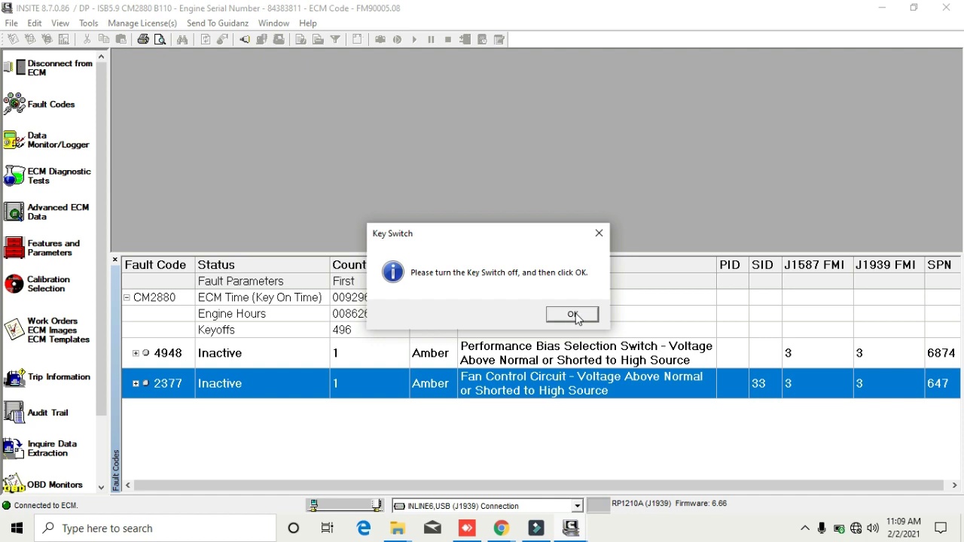
{"action": "left_click", "coordinate": [572, 314]}
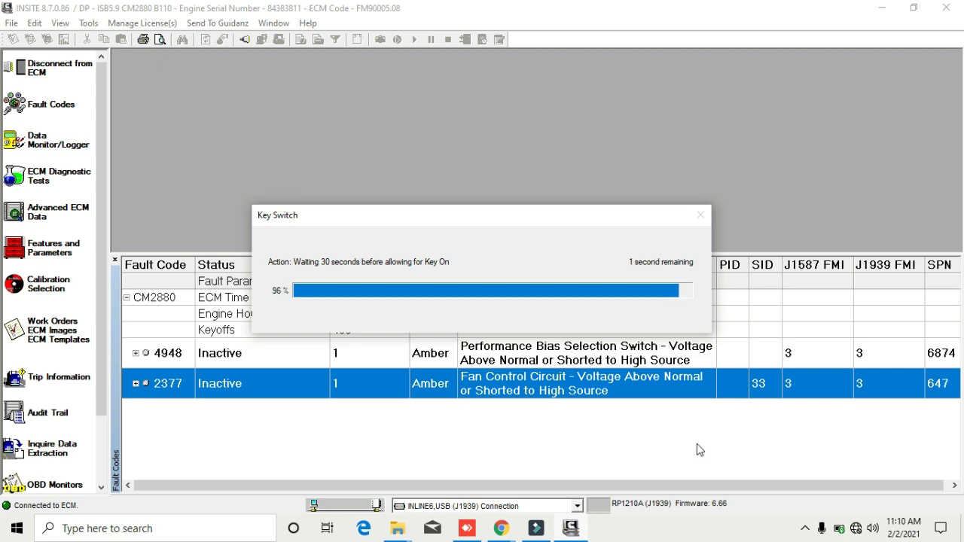
{"action": "left_click", "coordinate": [564, 317]}
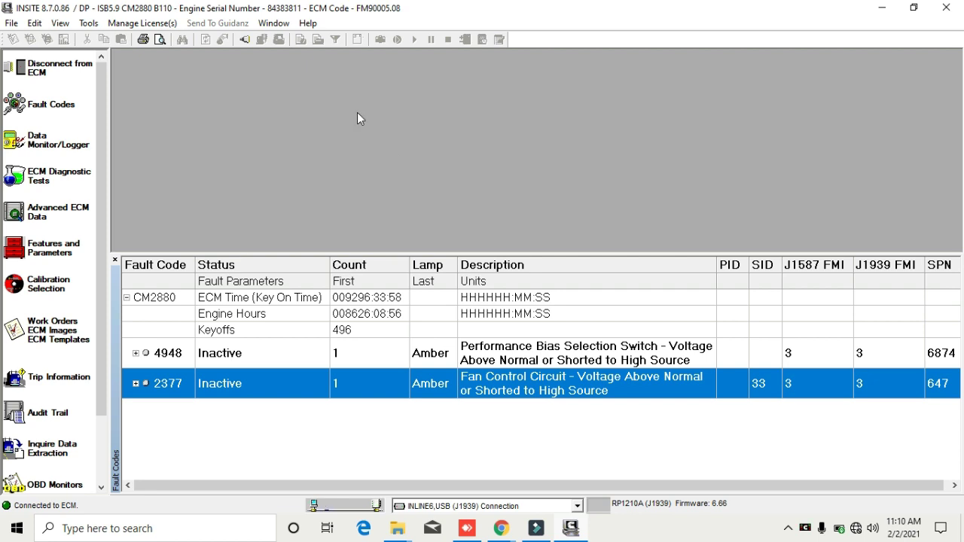
Reload the fault code list to check the ECM after the reset, close the list and disconnect from the ECM.
{"action": "left_click", "coordinate": [114, 261]}
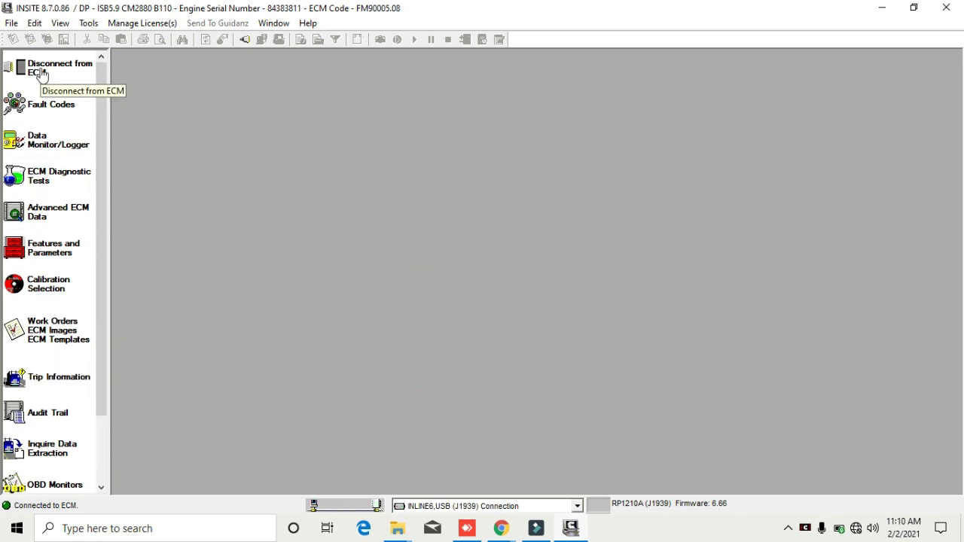
{"action": "left_click", "coordinate": [42, 104]}
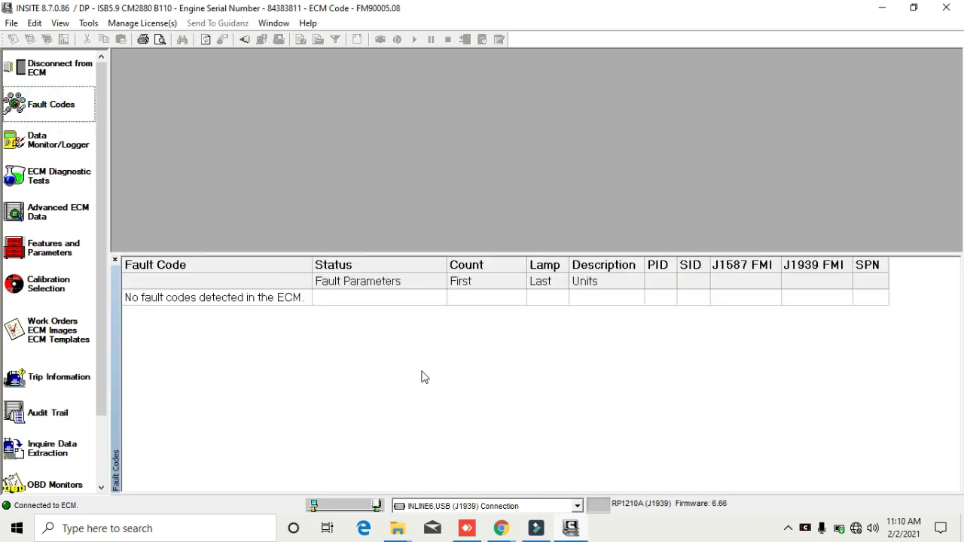
{"action": "left_click", "coordinate": [114, 260]}
{"action": "left_click", "coordinate": [62, 74]}
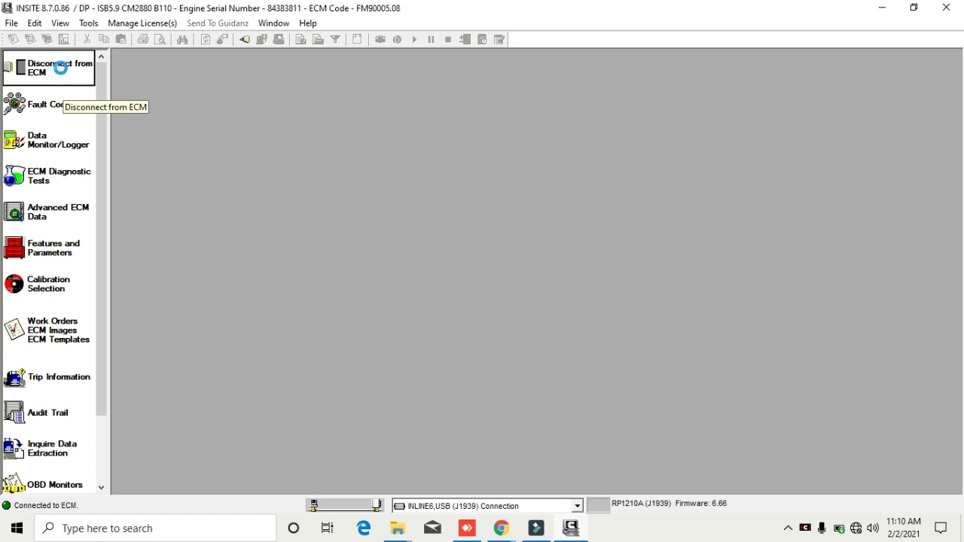